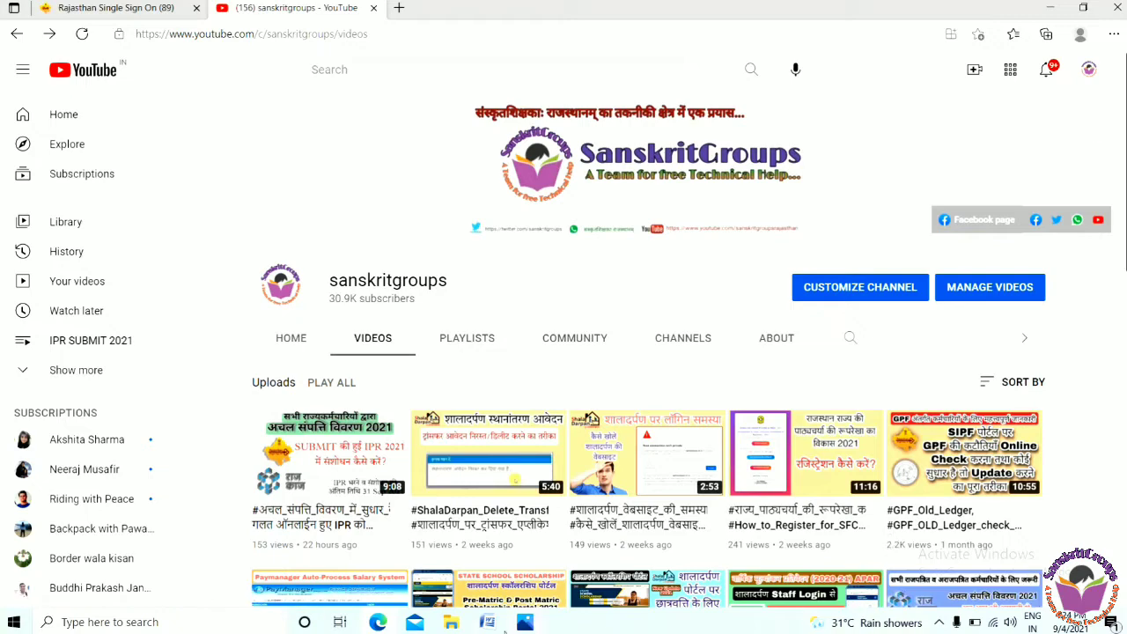
- Switch to the Rajasthan Single Sign On page and log in with the credentials and captcha already filled in
left_click(134, 9)
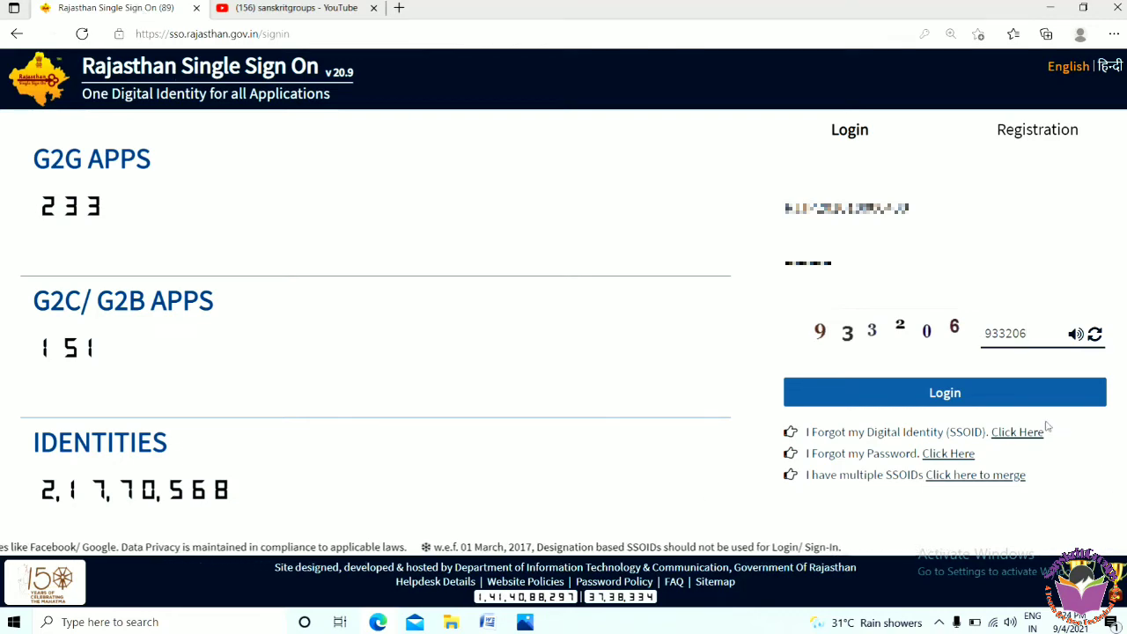
left_click(1000, 403)
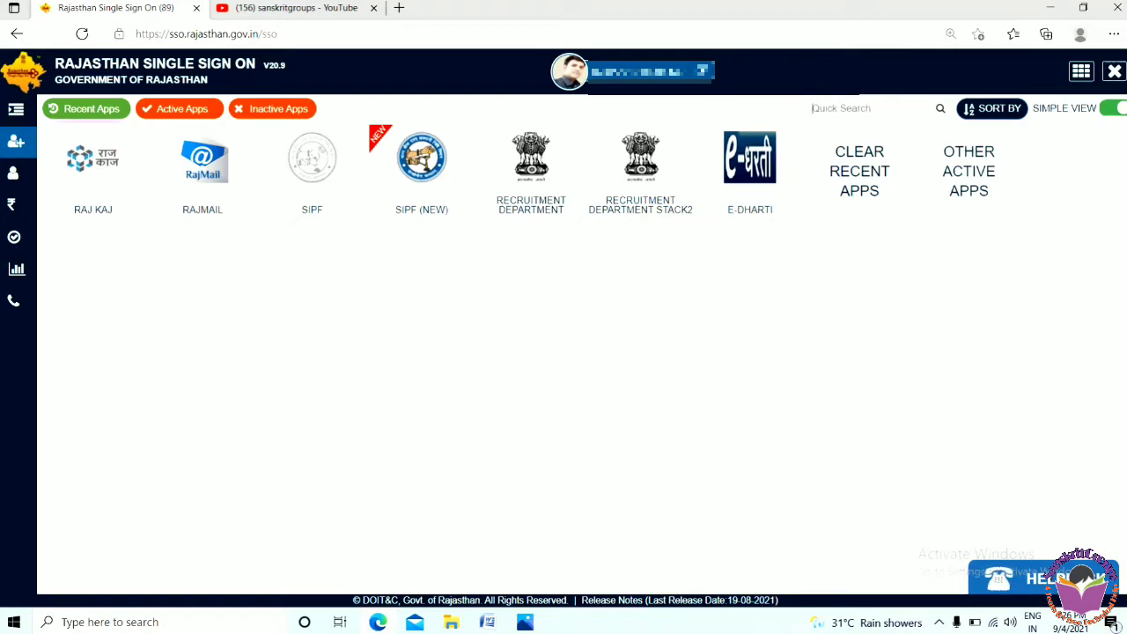
- View the saved screenshot of the blank Raj Kaj page in Photos, and return to the Single Sign On dashboard in the browser
left_click(524, 622)
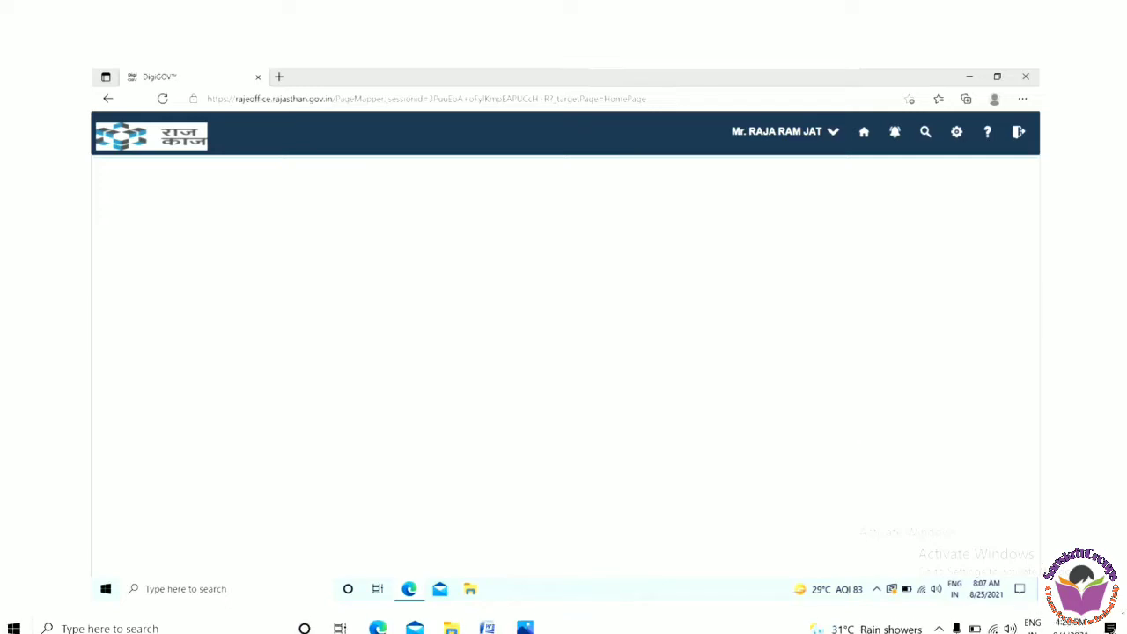
left_click(1116, 619)
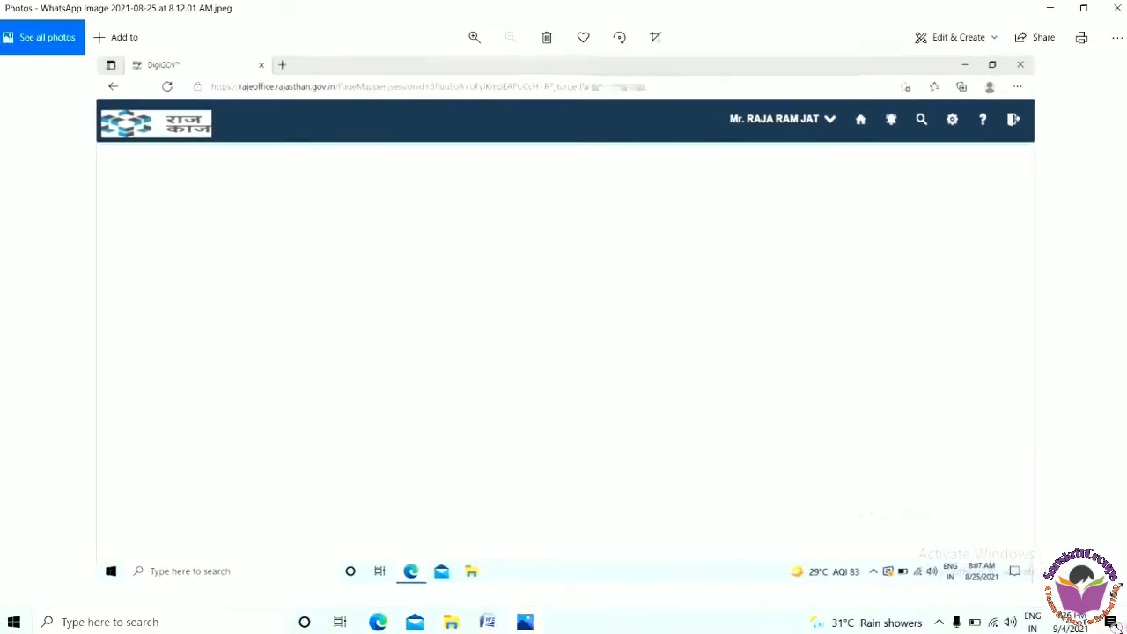
left_click(385, 623)
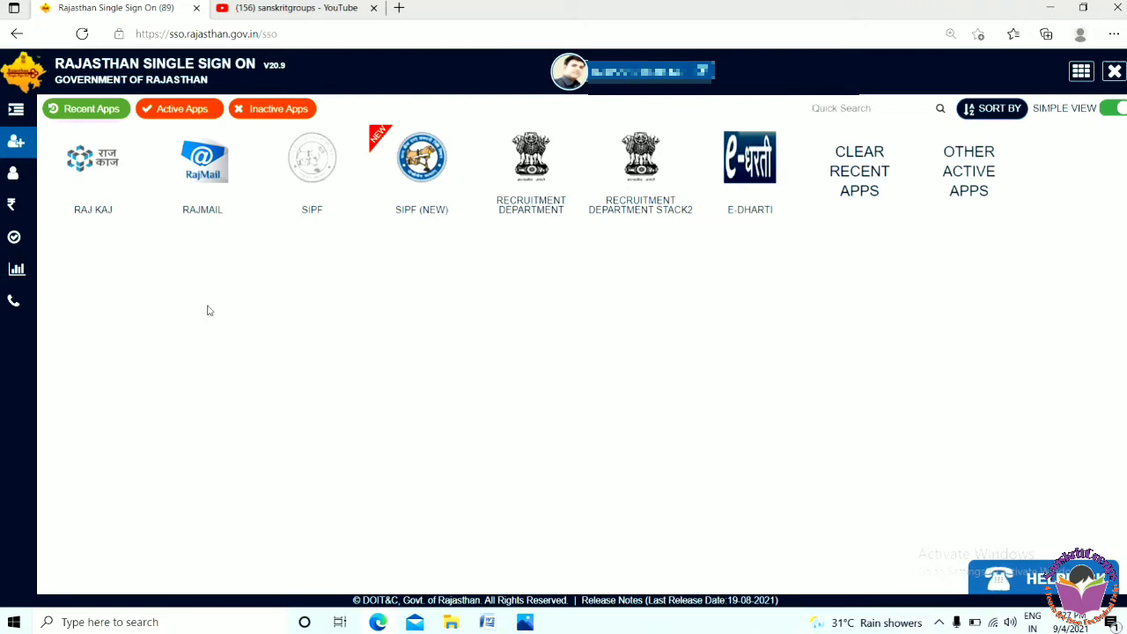
- Open RajMail and start a new message, dismissing the email alias dialog and placing the cursor in the recipient and subject fields
left_click(209, 185)
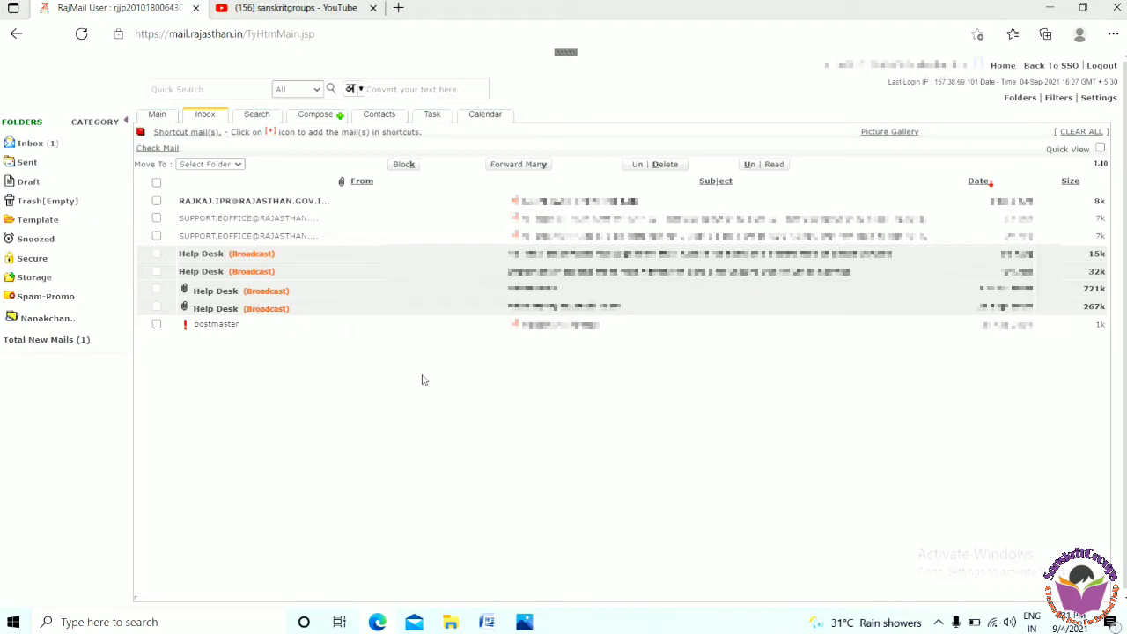
left_click(317, 116)
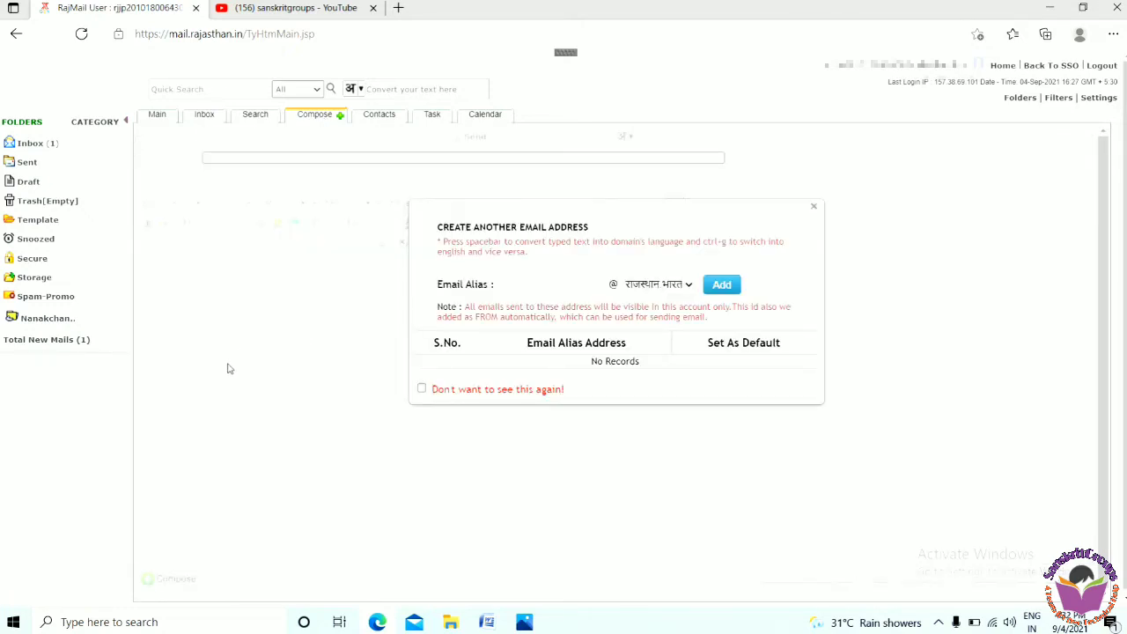
left_click(814, 210)
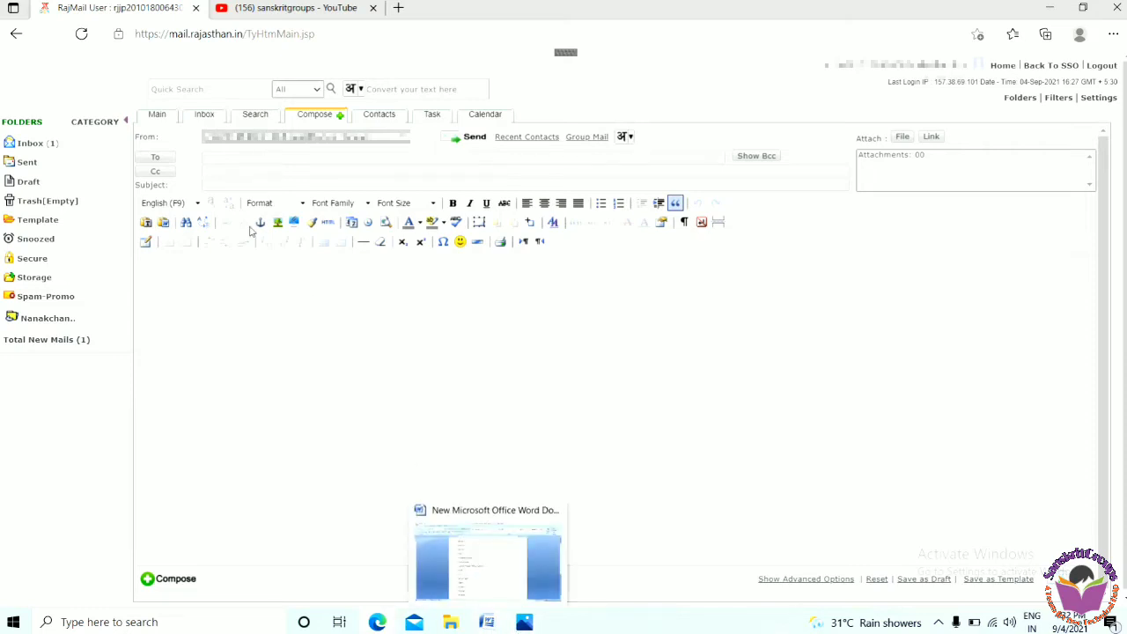
left_click(229, 159)
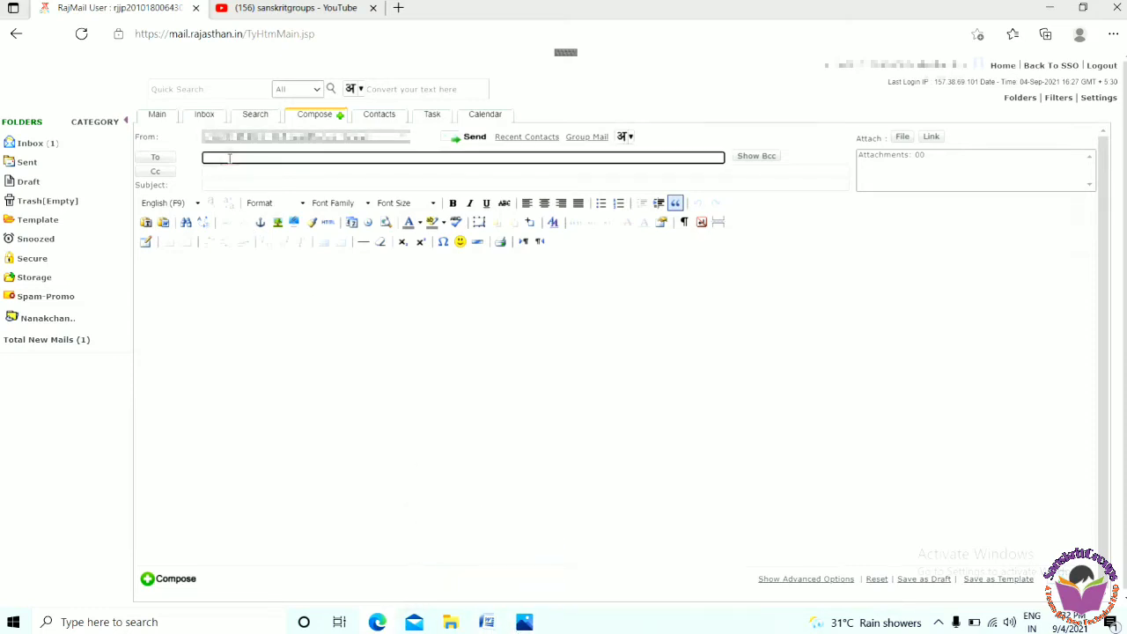
left_click(213, 185)
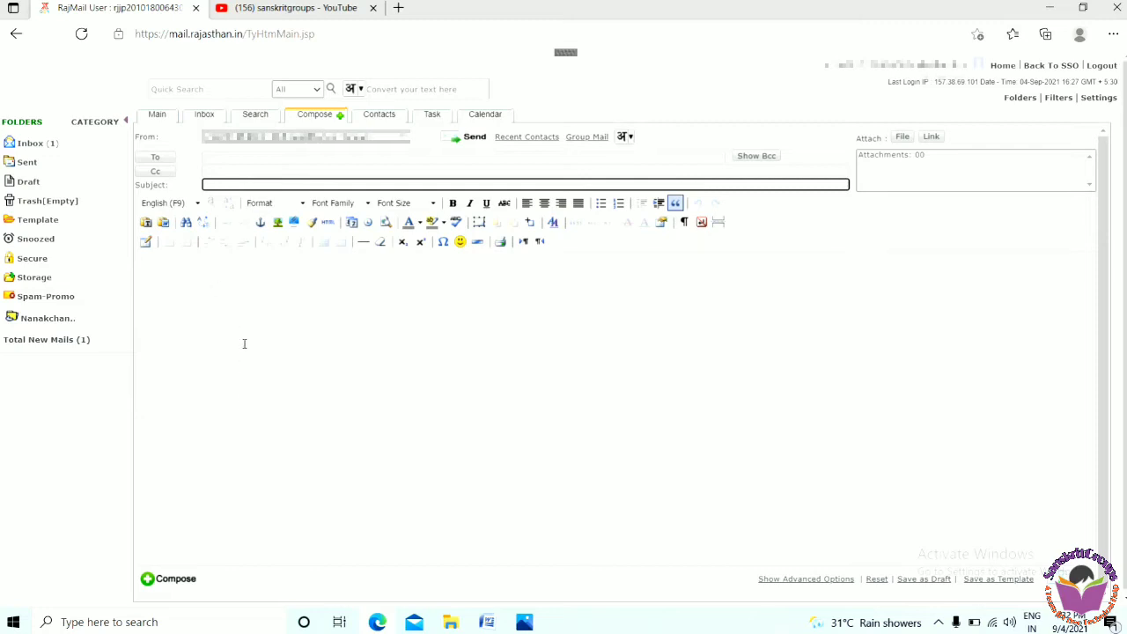
- Switch to the Word document and examine each employee detail label, from Name and EMP ID through Pay scale and B. Salary
left_click(490, 623)
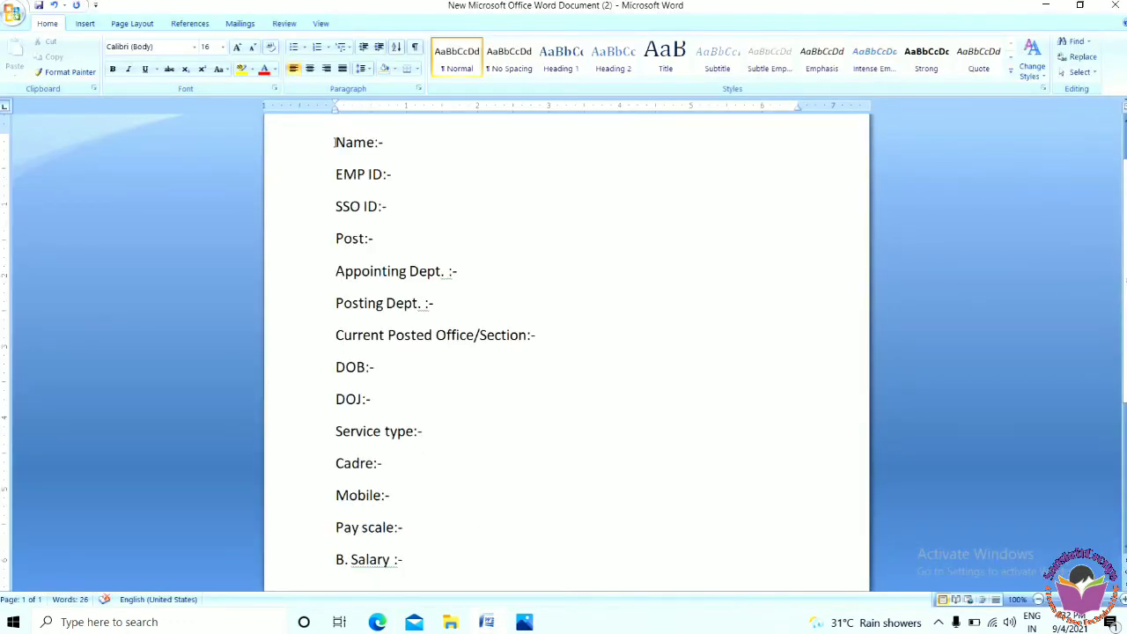
left_click_drag(335, 141, 387, 143)
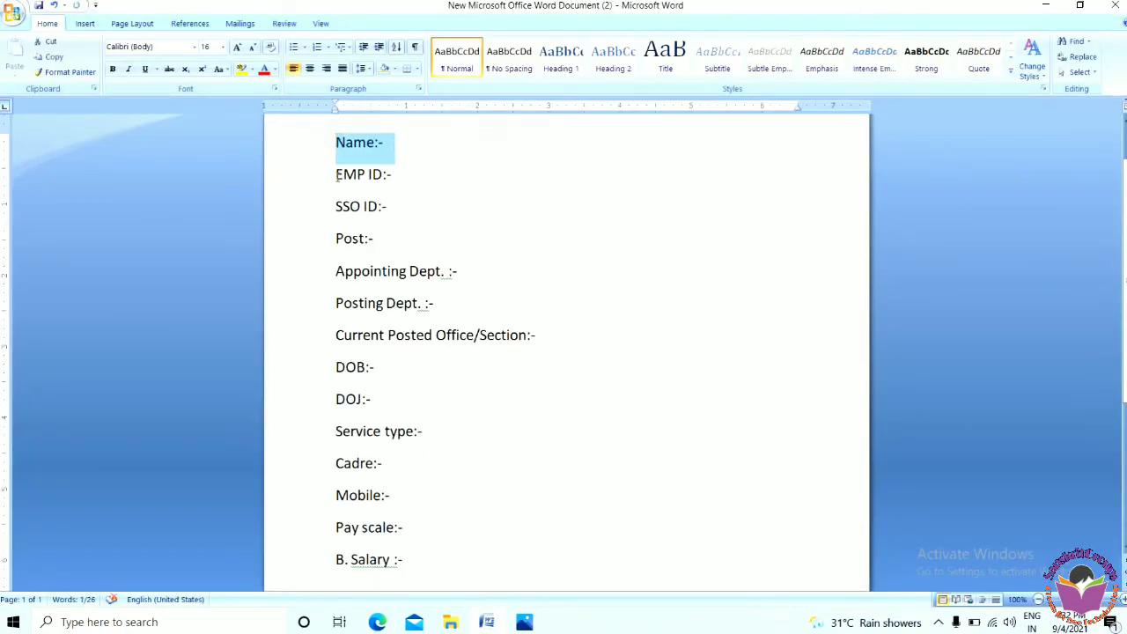
left_click_drag(339, 175, 387, 174)
left_click_drag(338, 206, 387, 206)
left_click_drag(338, 239, 387, 240)
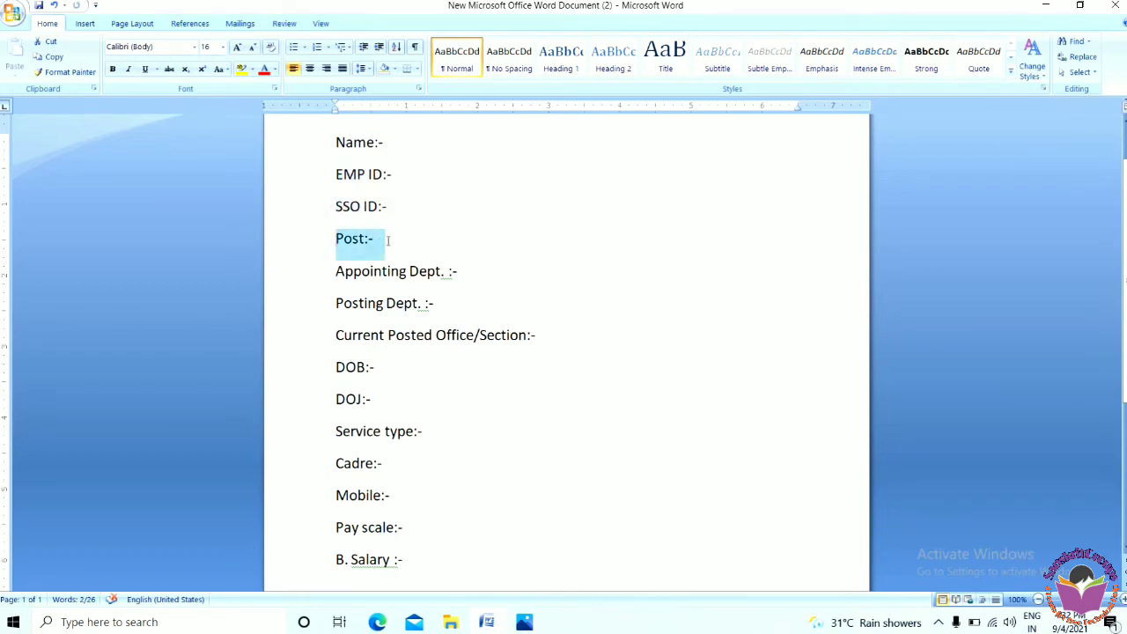
left_click_drag(336, 275, 466, 272)
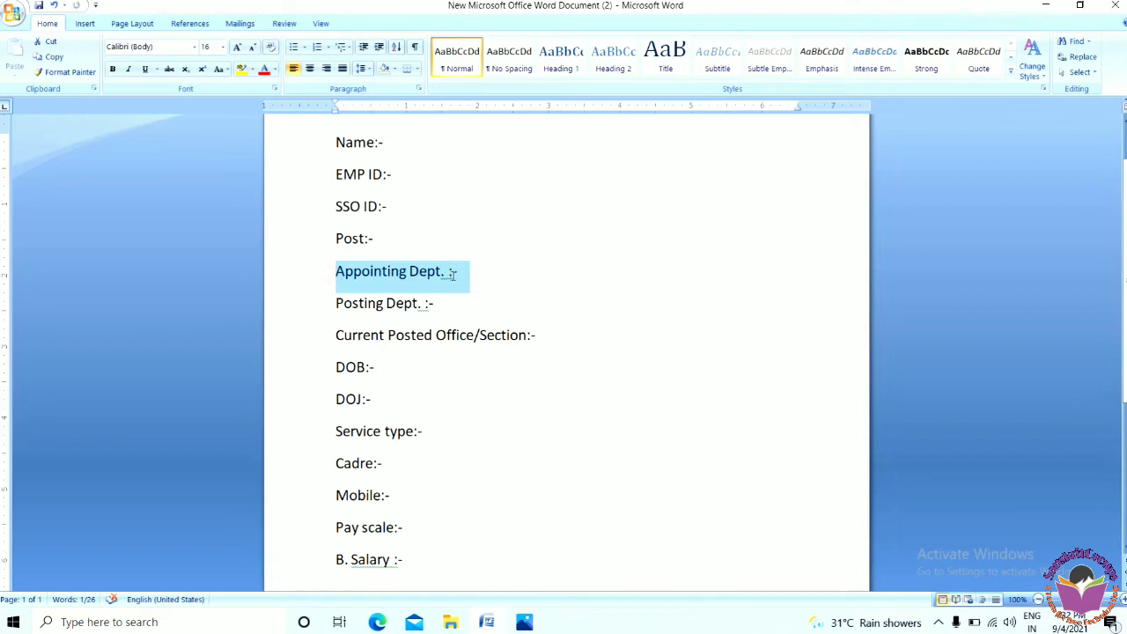
left_click_drag(335, 303, 445, 304)
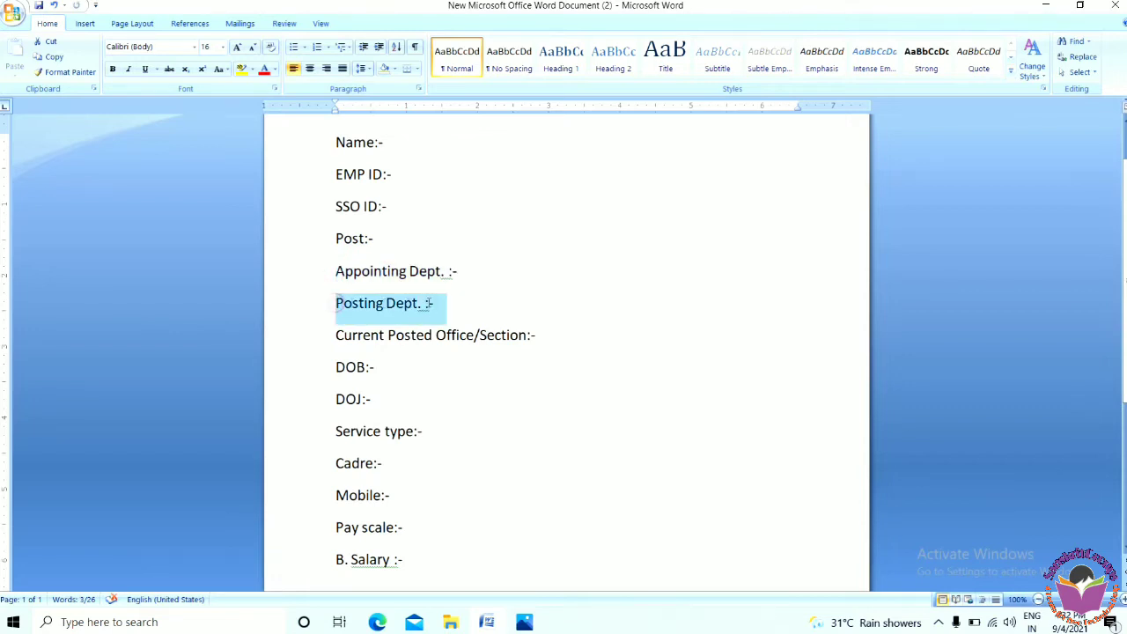
left_click_drag(335, 335, 533, 335)
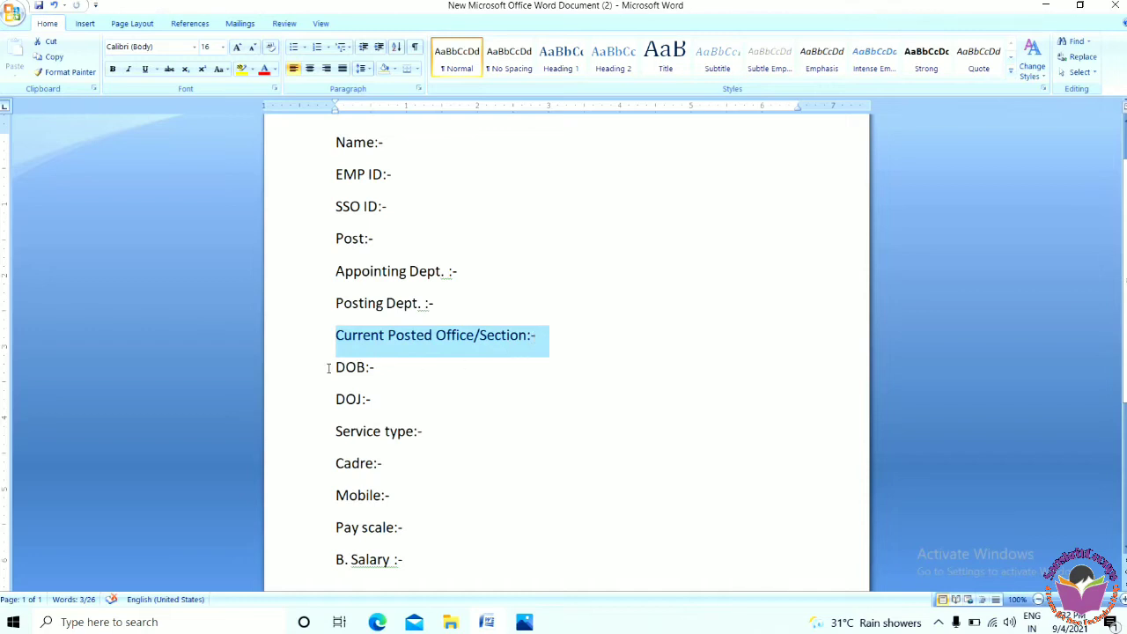
left_click_drag(332, 368, 384, 367)
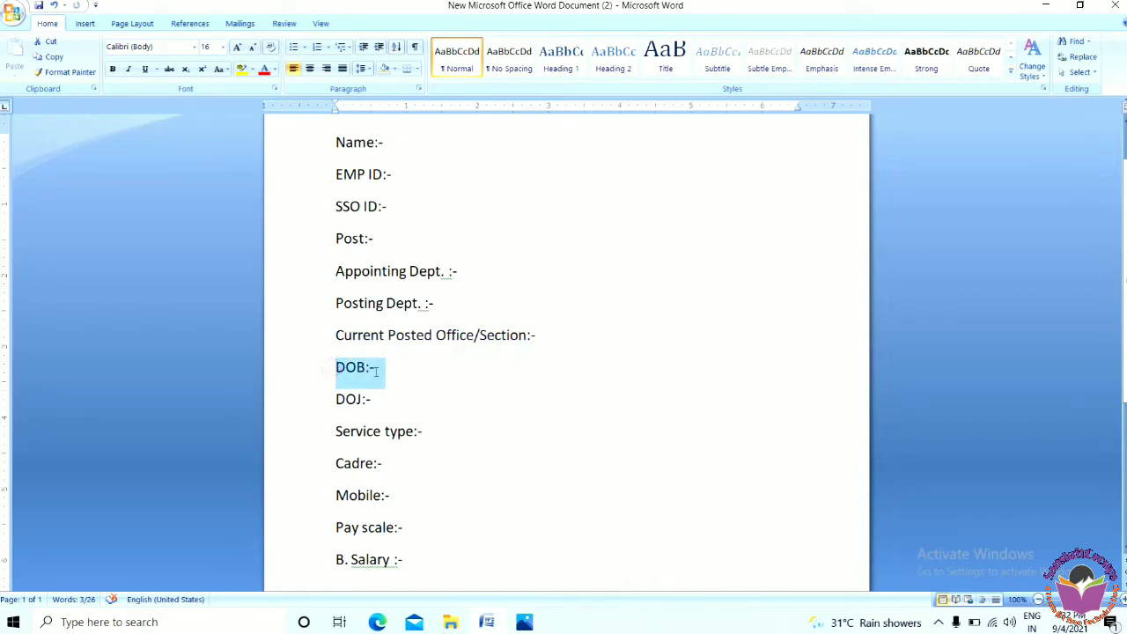
left_click(335, 399)
left_click_drag(336, 398, 387, 399)
left_click_drag(336, 431, 428, 433)
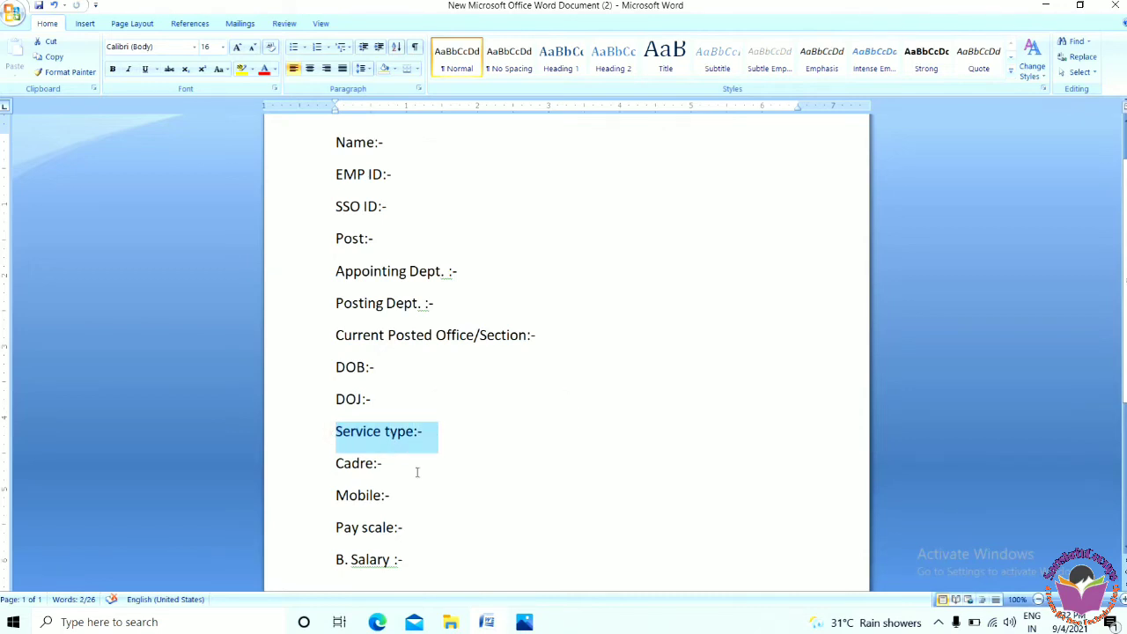
left_click(337, 464)
left_click_drag(338, 464, 409, 473)
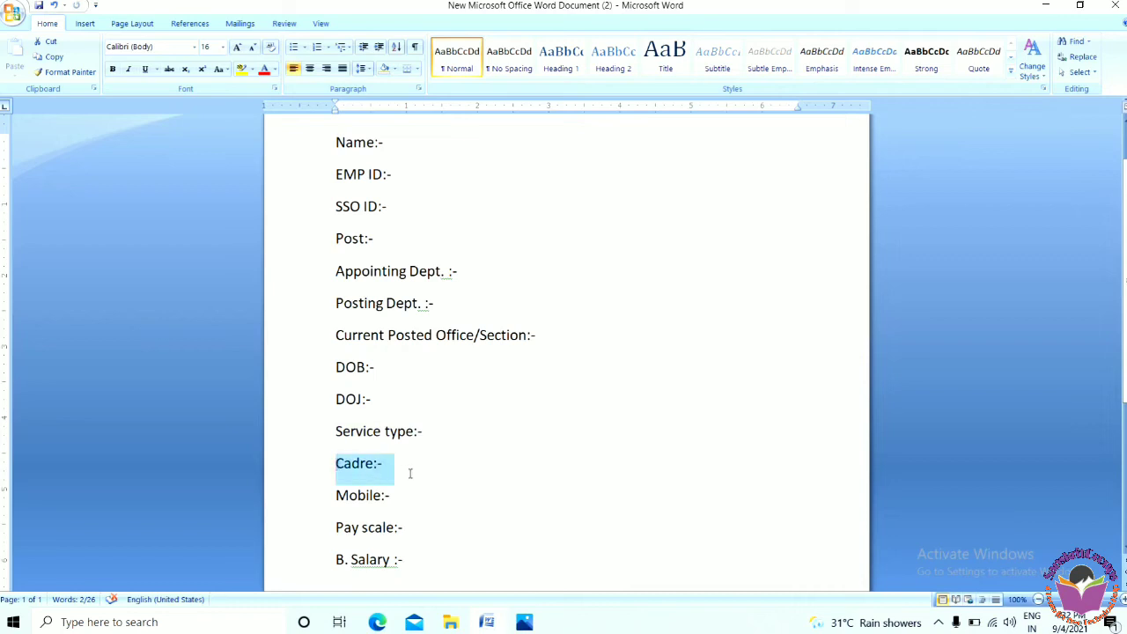
left_click_drag(338, 496, 399, 499)
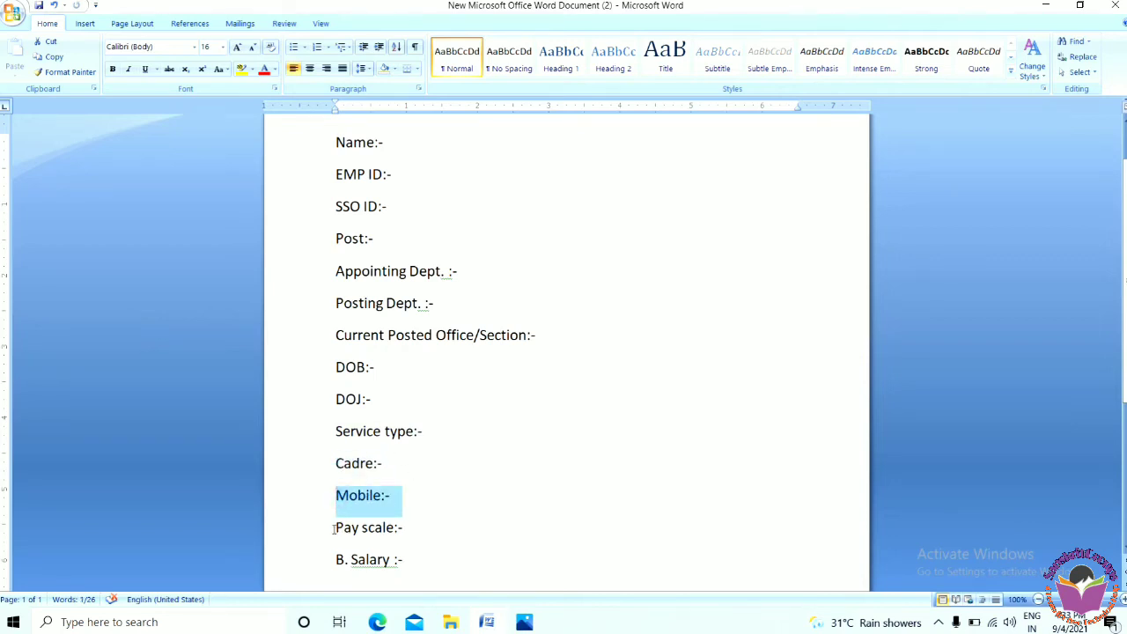
left_click_drag(336, 529, 403, 528)
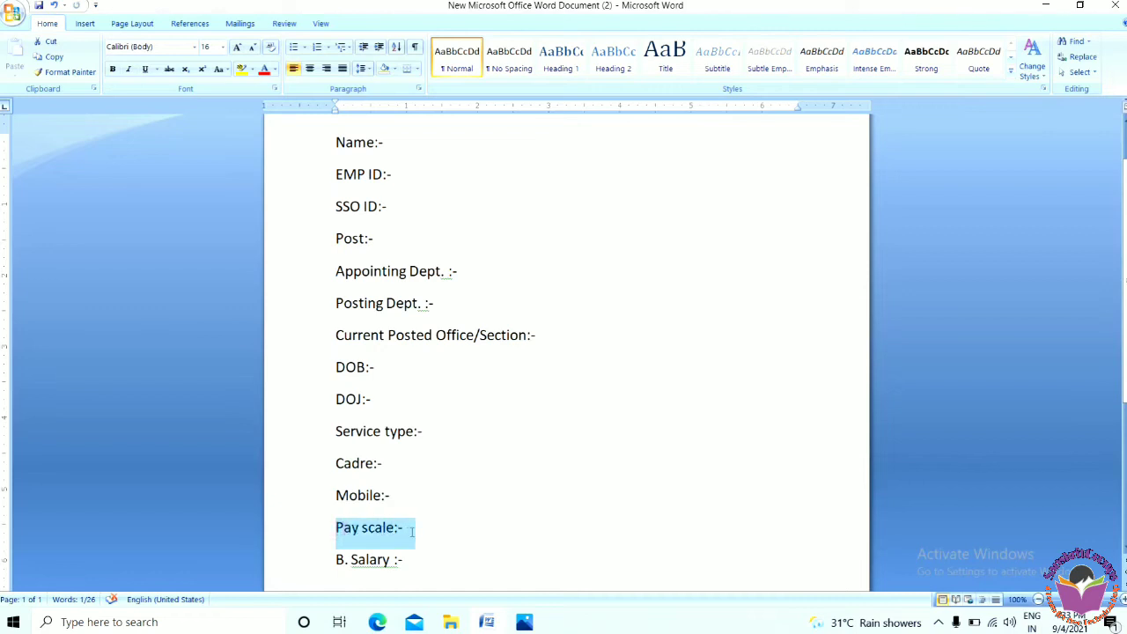
left_click_drag(337, 561, 410, 563)
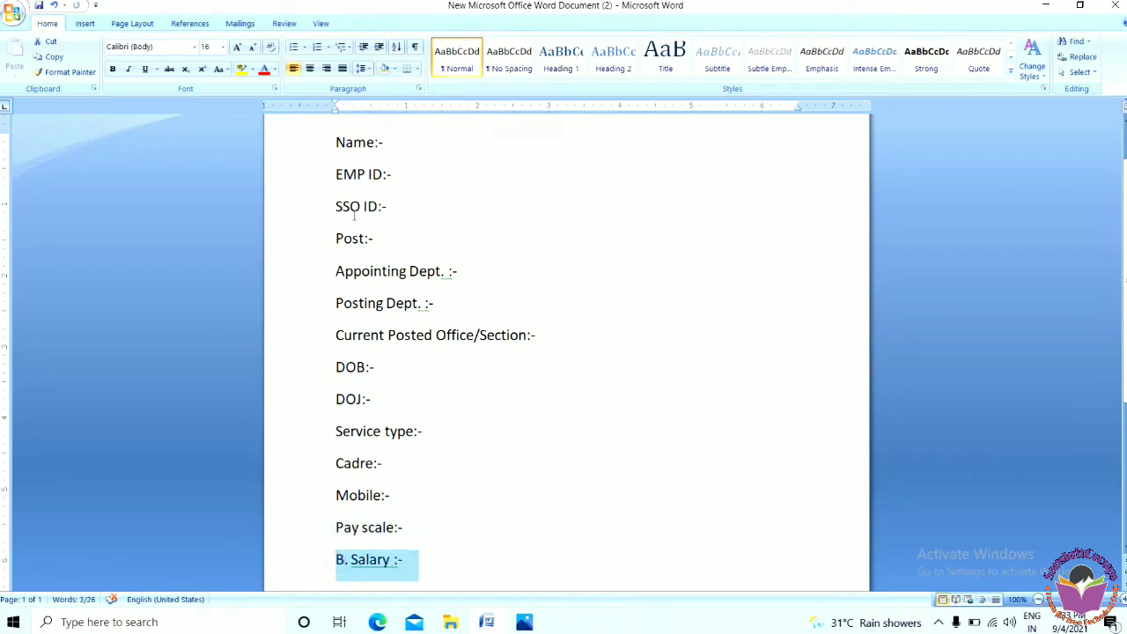
left_click(386, 463)
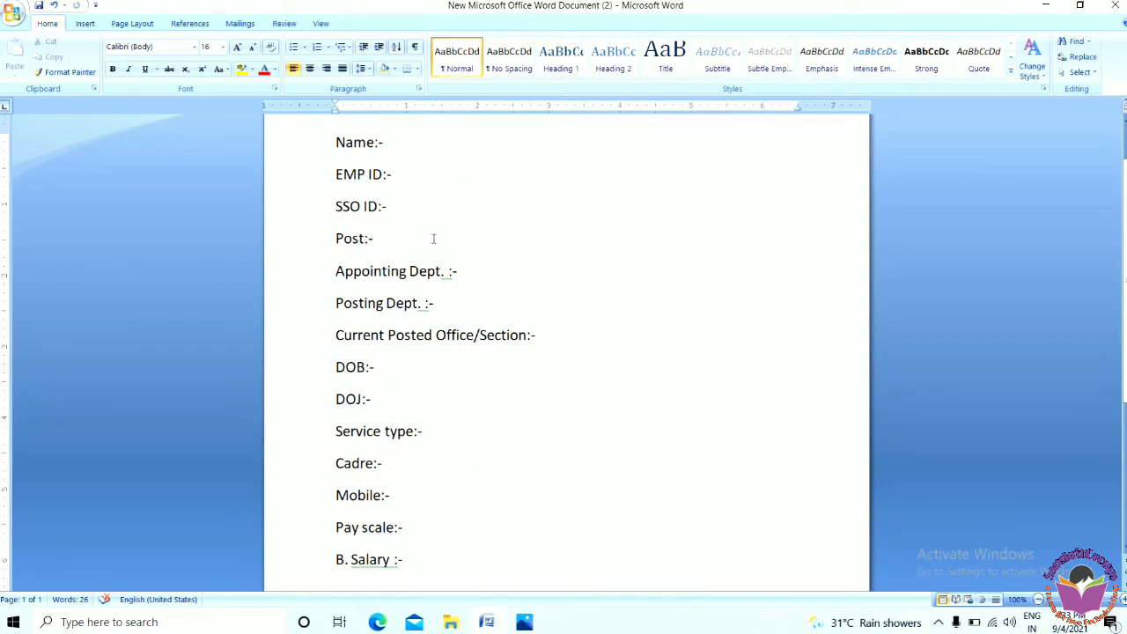
- Copy the whole employee details list, Name through B. Salary, from Word into the body of the new RajMail message
left_click_drag(336, 144, 453, 563)
key("ctrl+c")
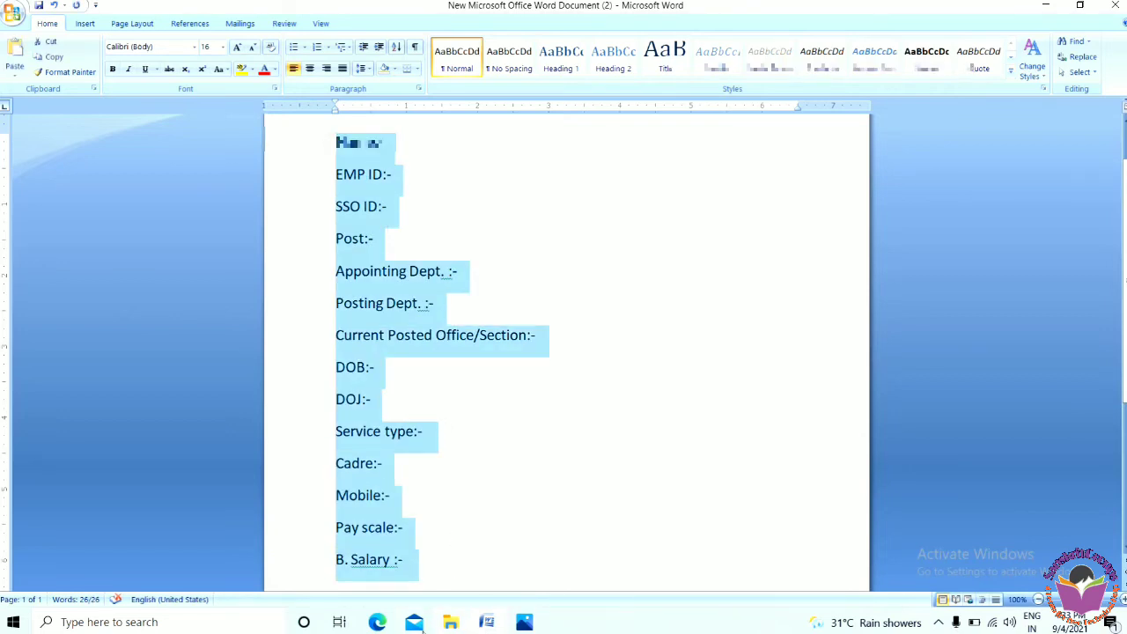
left_click(376, 622)
left_click(307, 357)
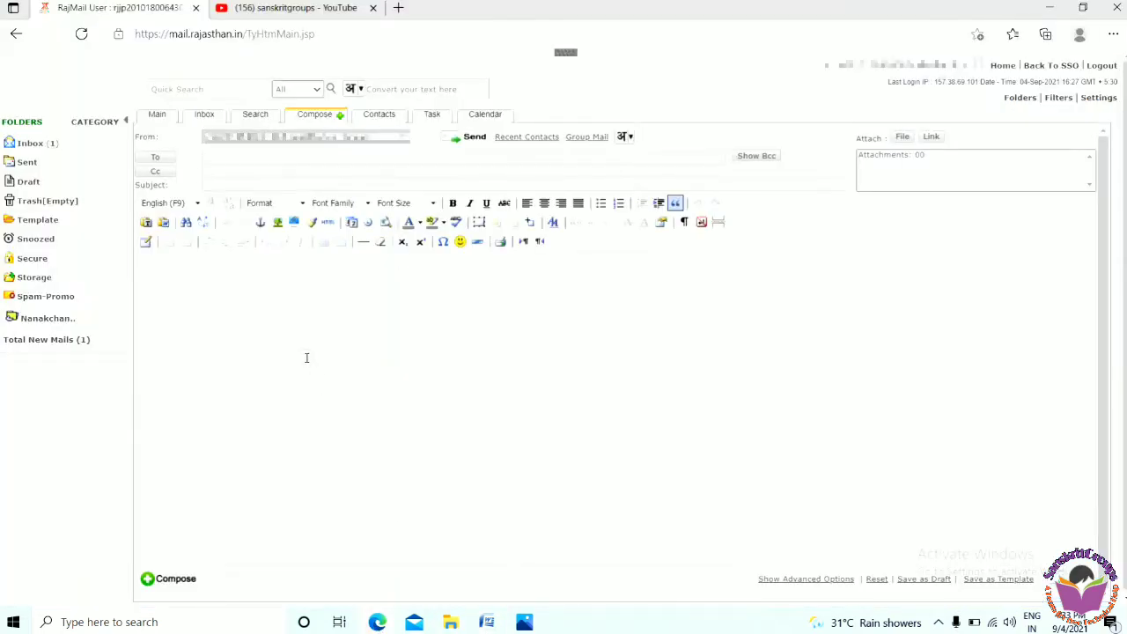
key("ctrl+v")
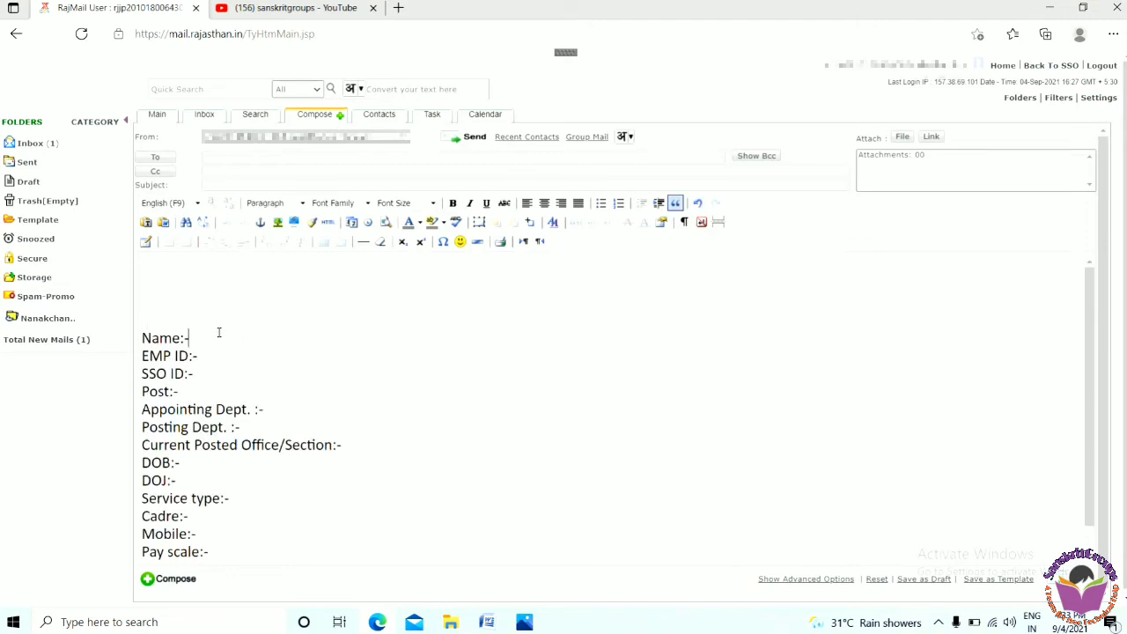
left_click(197, 323)
- Check the WhatsApp image of the empty Raj Kaj page in Photos, and go back to the RajMail message
left_click(528, 623)
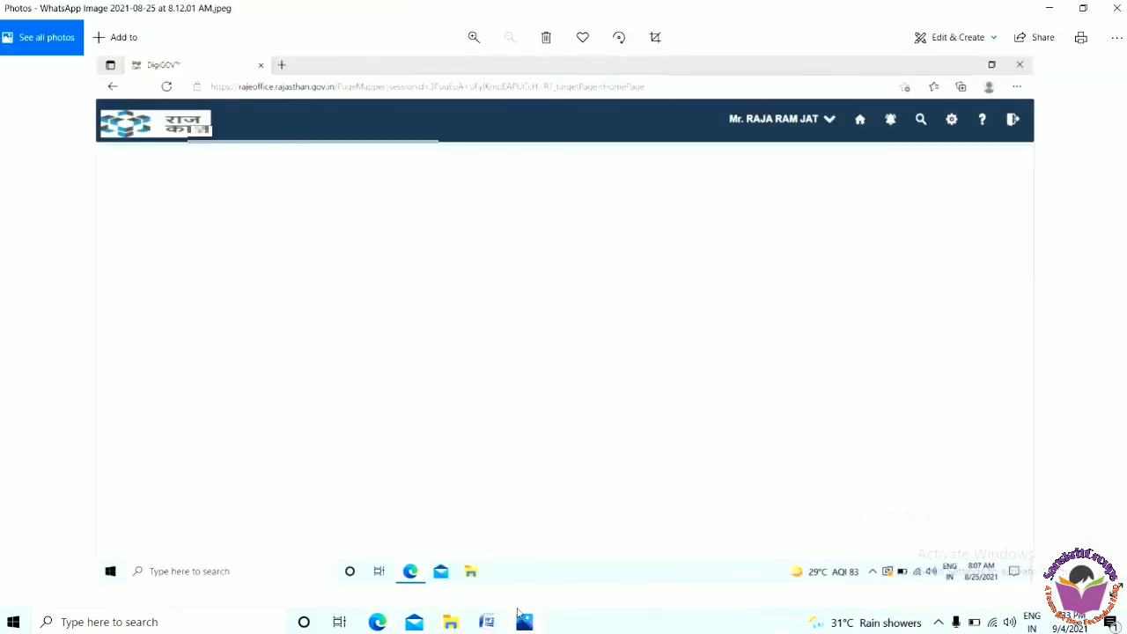
mouse_move(521, 616)
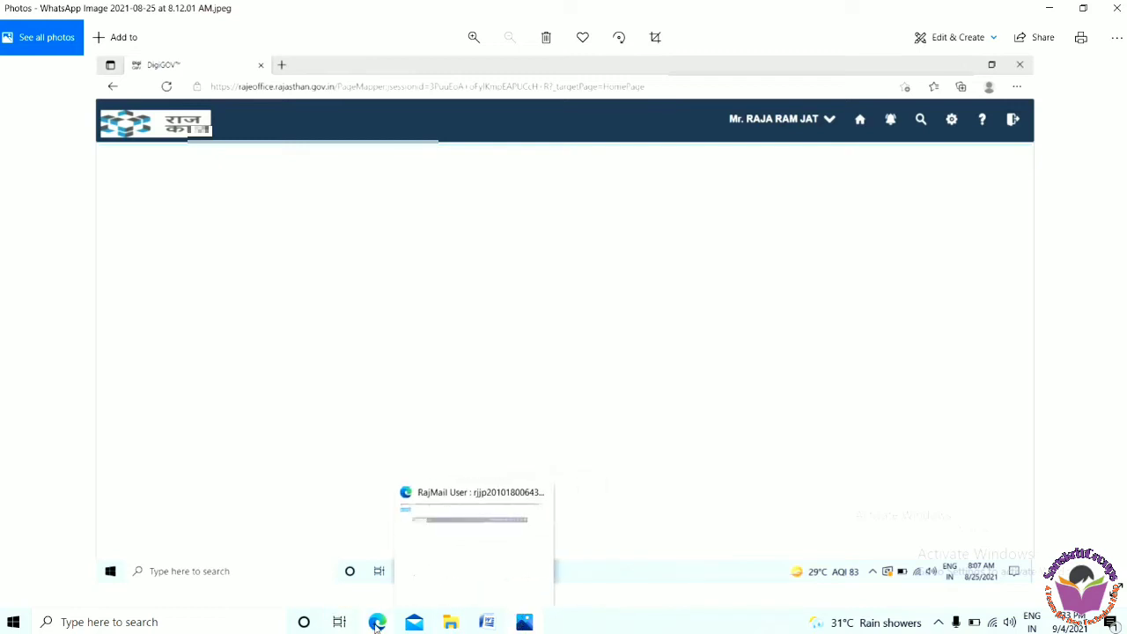
left_click(377, 622)
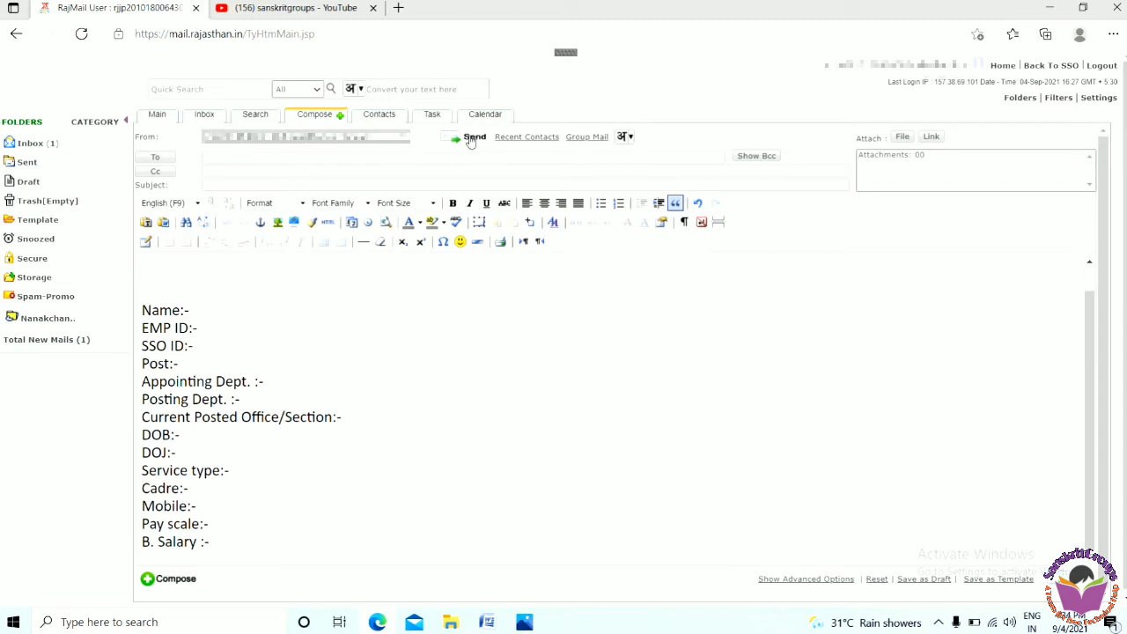
- Delete the pasted employee details list from the message body
left_click_drag(157, 274, 222, 535)
key("BackSpace")
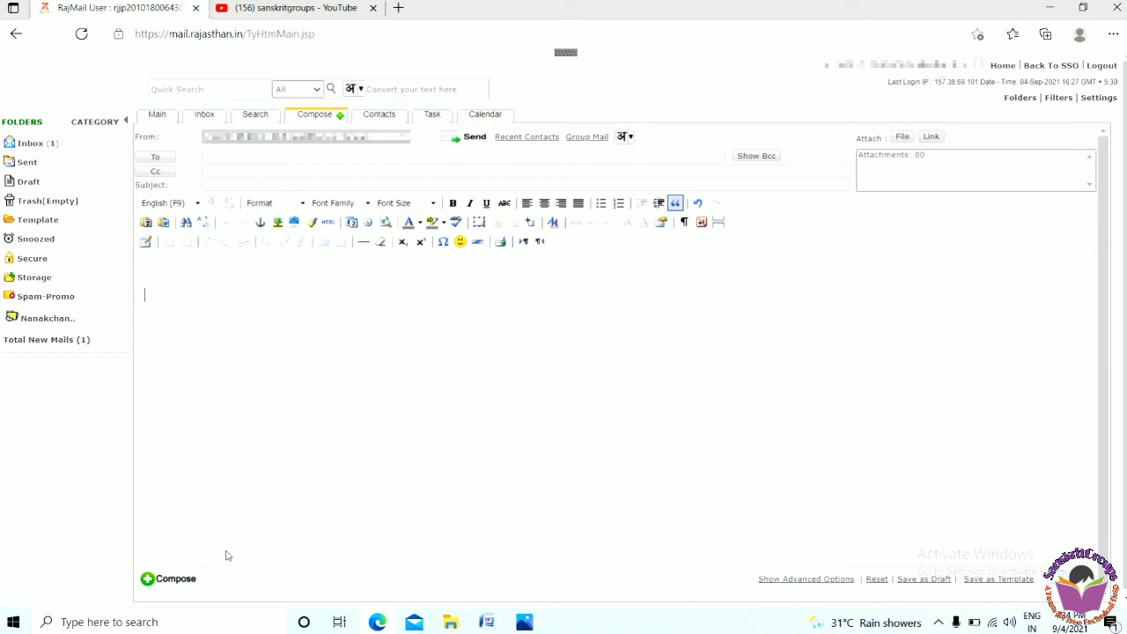
- Open the Raj Kaj IPR helpdesk's reply "Re: PLEASE OPEN IPR TAB" from the inbox and read its message and signature
left_click(30, 143)
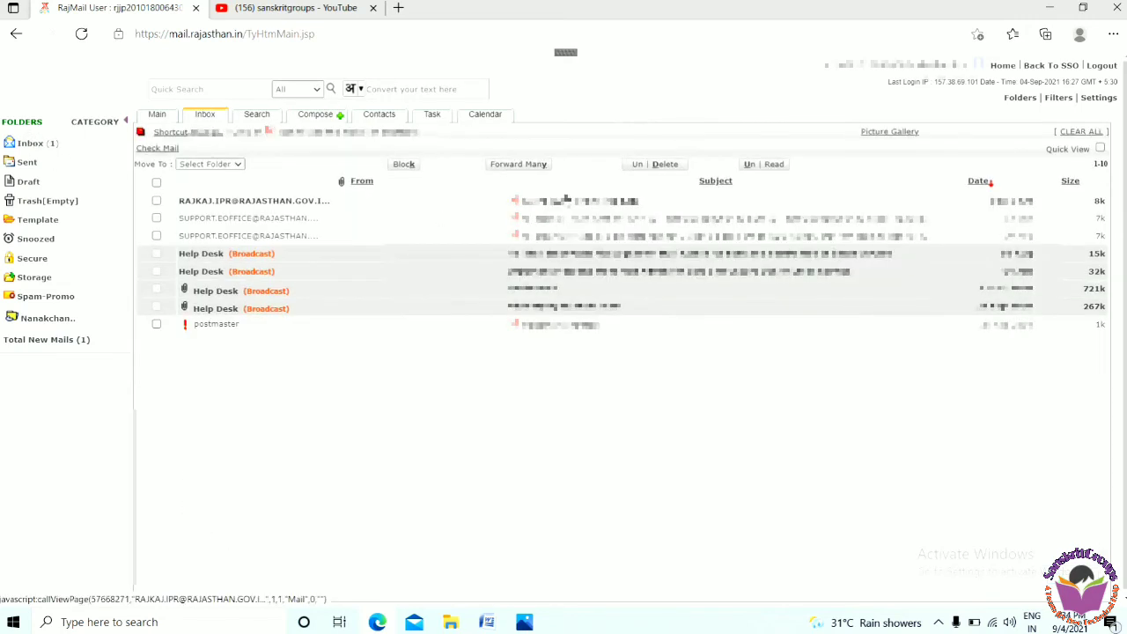
left_click(576, 203)
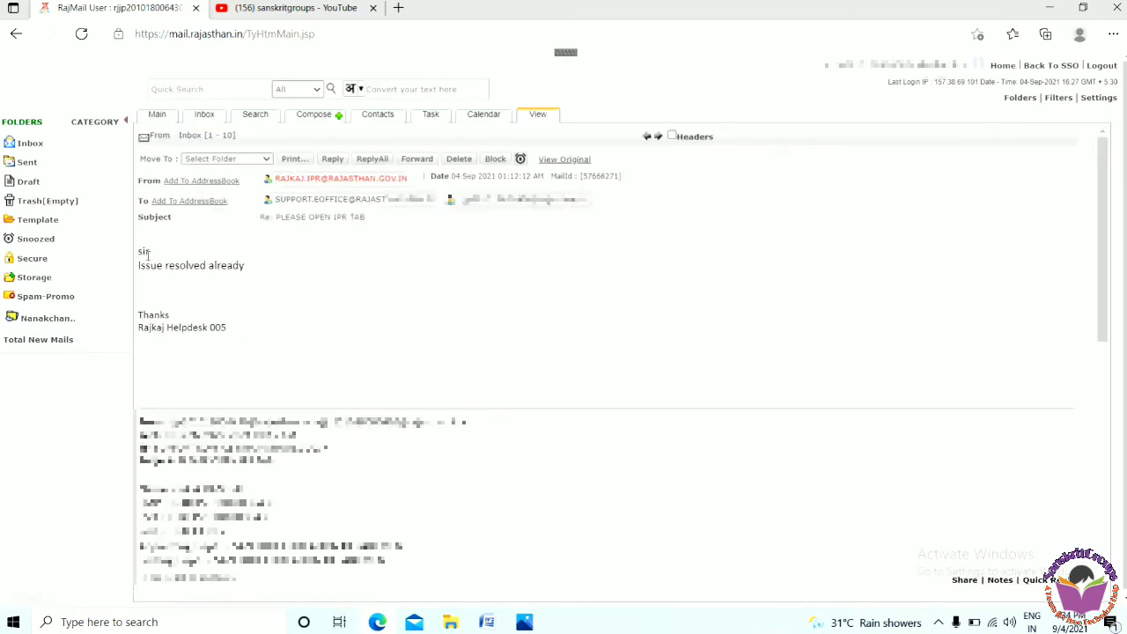
left_click_drag(138, 253, 247, 265)
left_click_drag(142, 315, 176, 318)
left_click(163, 337)
- Return from RajMail to the Single Sign On dashboard and launch the RAJ KAJ application
left_click(16, 35)
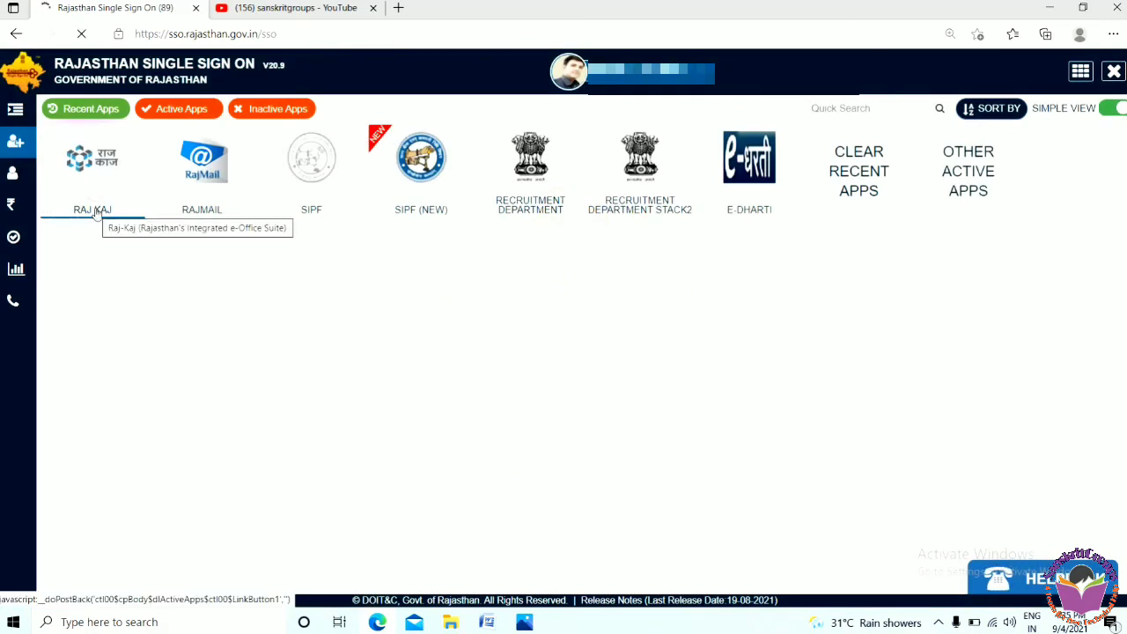
left_click(97, 215)
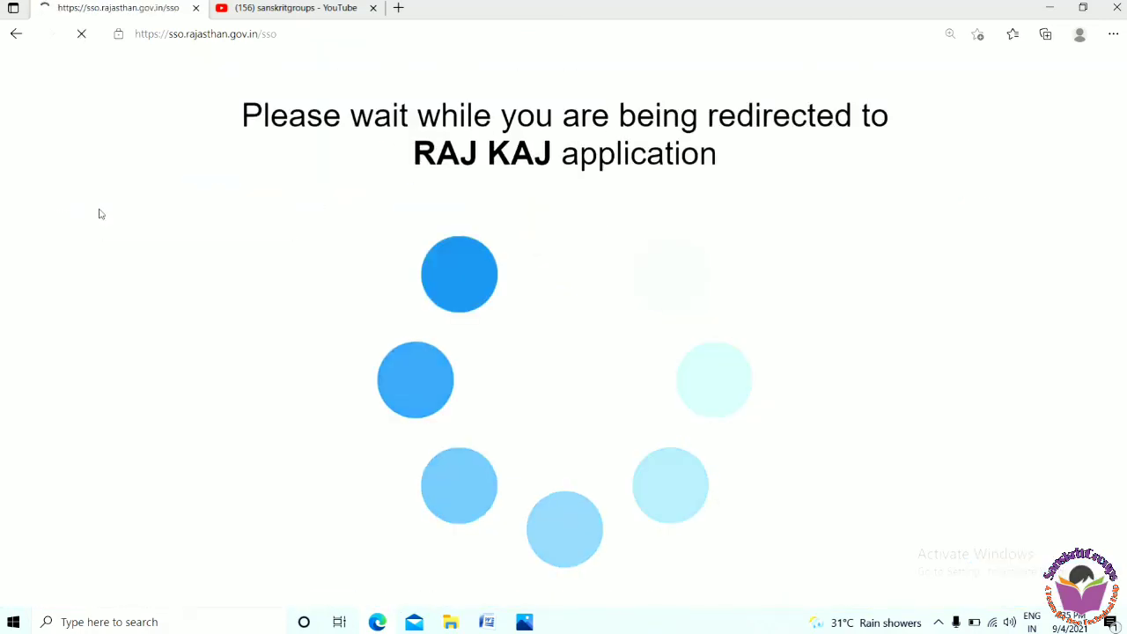